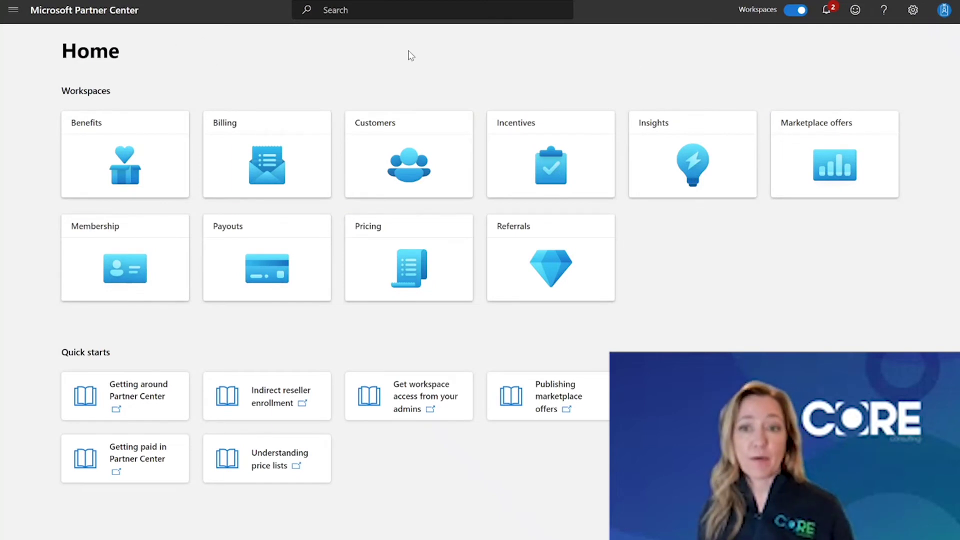
From Marketplace offers, create a Software as a Service offer 'test_contactme' aliased 'Test Contact Me Offer'
{"action": "mouse_move", "coordinate": [820, 136]}
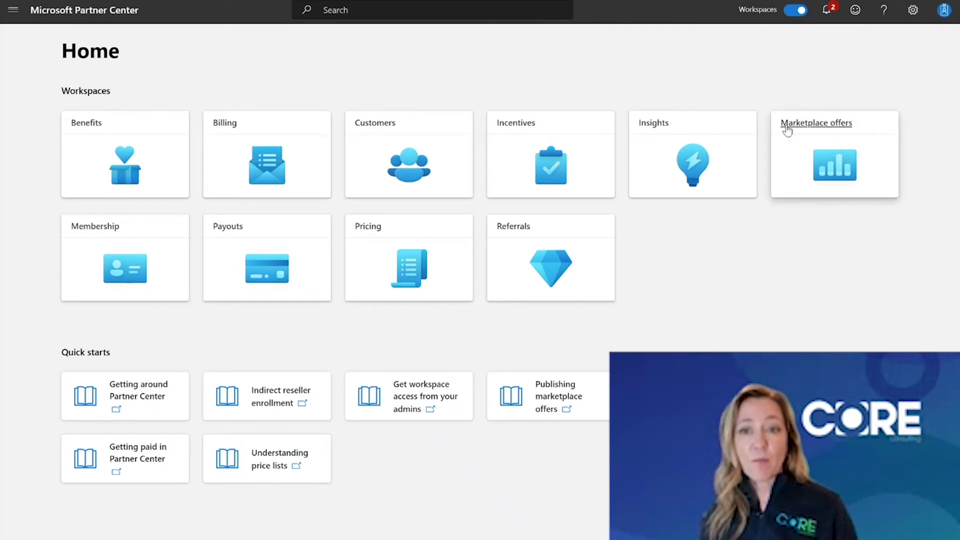
{"action": "left_click", "coordinate": [793, 134]}
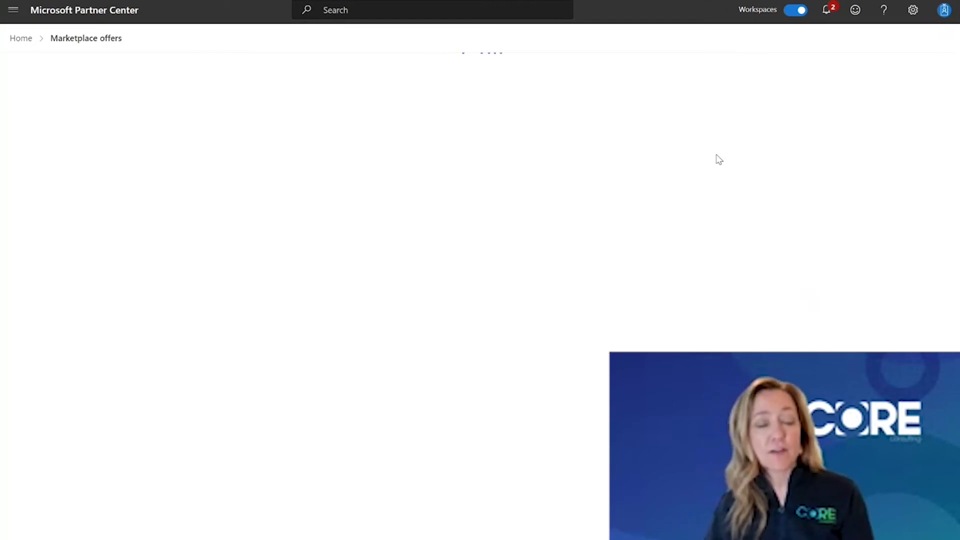
{"action": "left_click", "coordinate": [211, 183]}
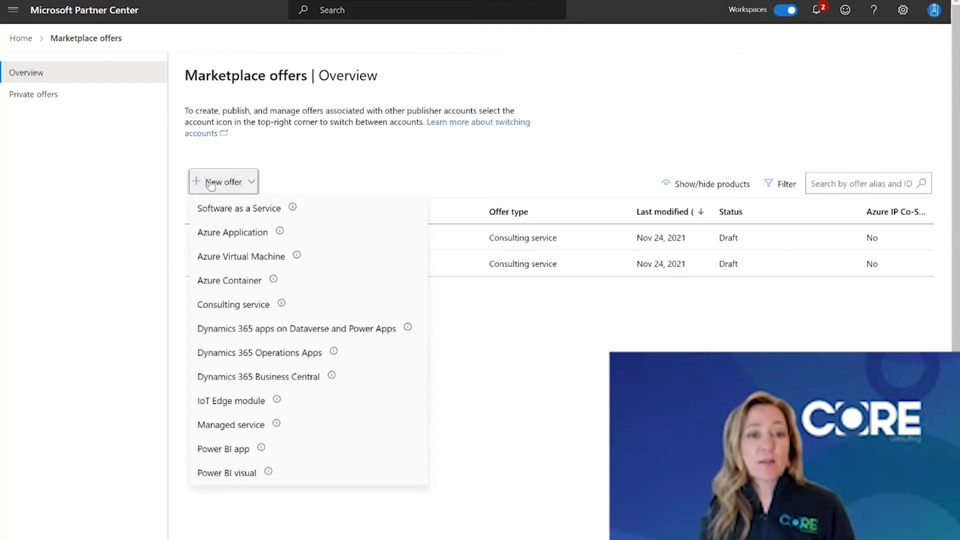
{"action": "left_click", "coordinate": [228, 210]}
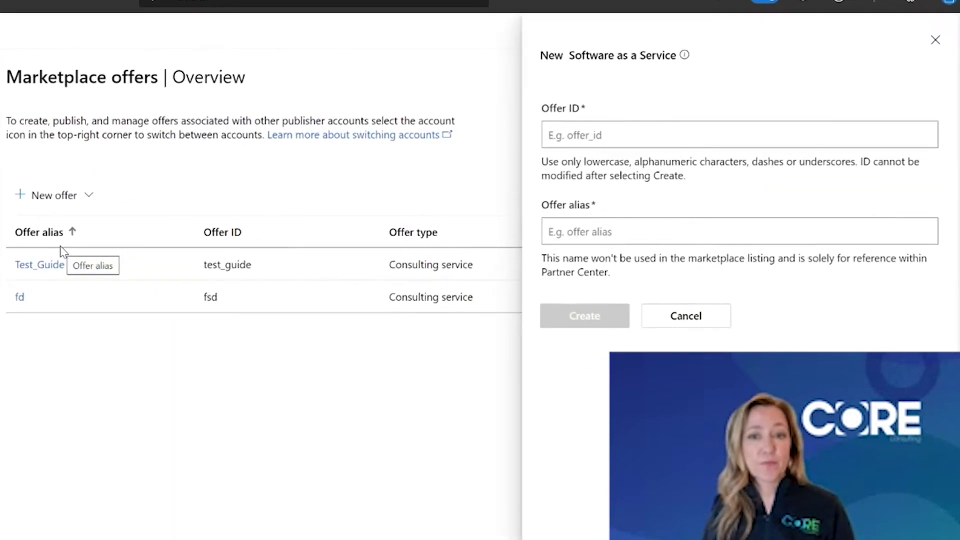
{"action": "left_click", "coordinate": [447, 153]}
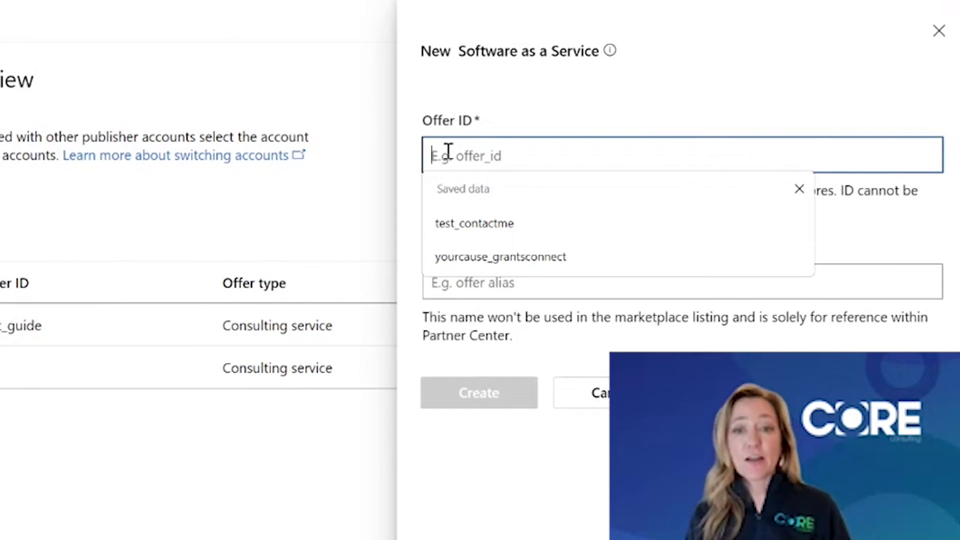
{"action": "type", "text": "test"}
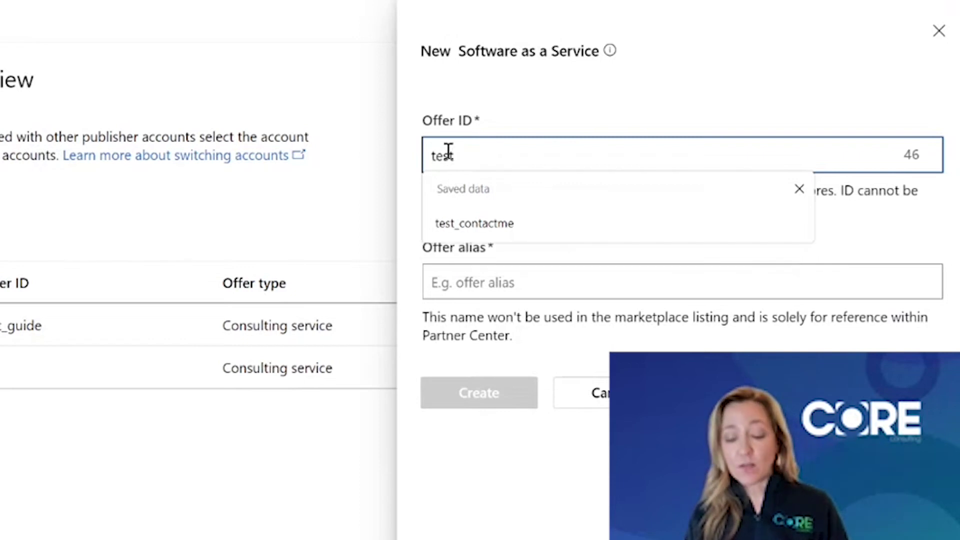
{"action": "type", "text": "_contactme"}
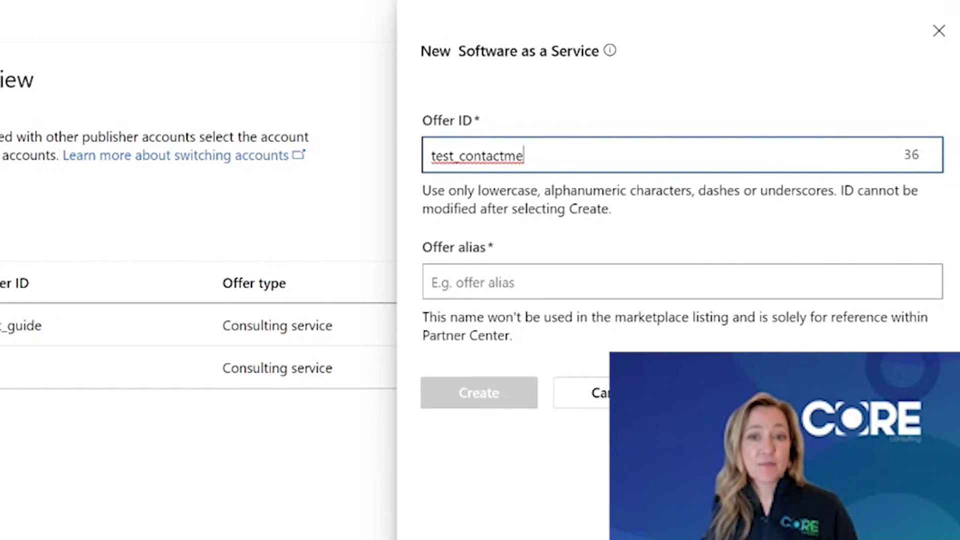
{"action": "left_click", "coordinate": [481, 277]}
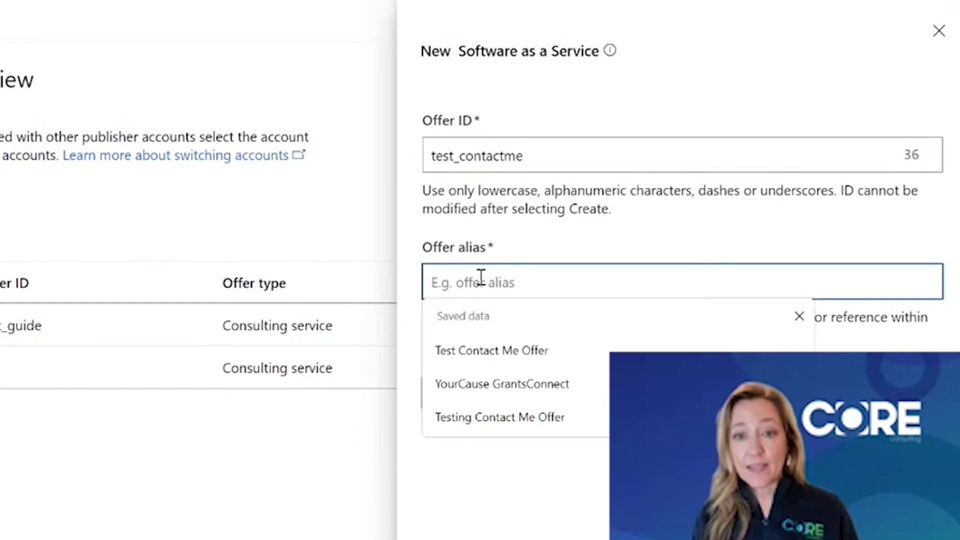
{"action": "left_click", "coordinate": [503, 359]}
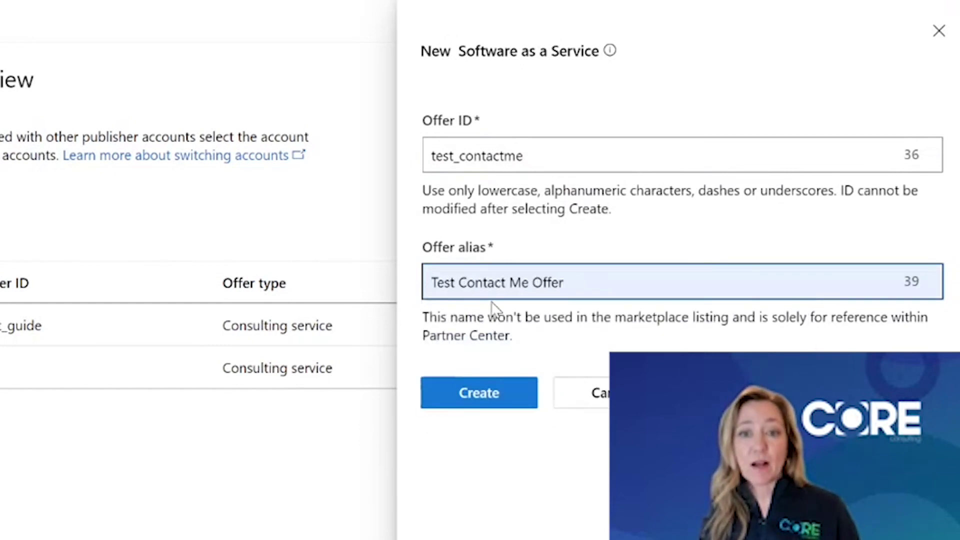
{"action": "left_click", "coordinate": [487, 395]}
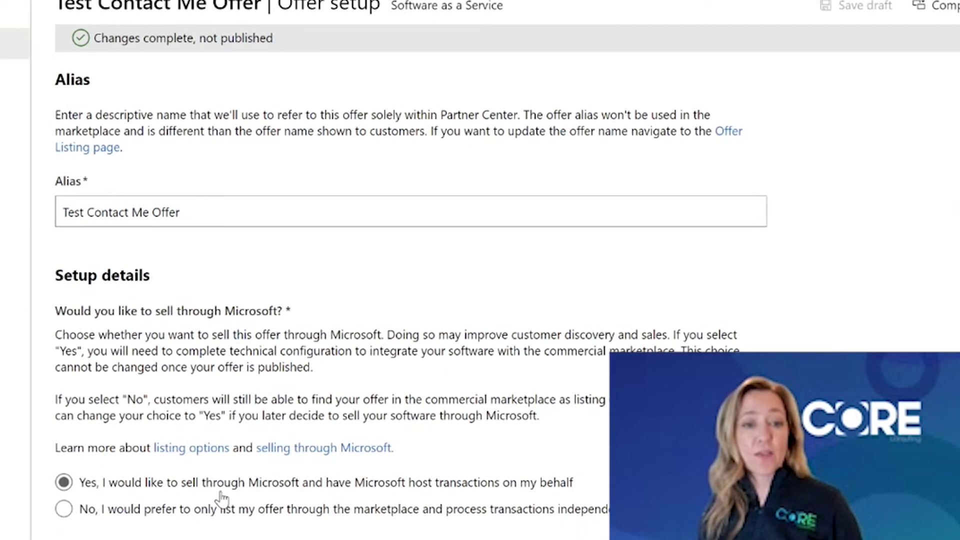
Set the offer to 'No, only list my offer' with Contact me, and save the draft
{"action": "scroll", "coordinate": [242, 528], "scroll_direction": "down", "scroll_amount": 2}
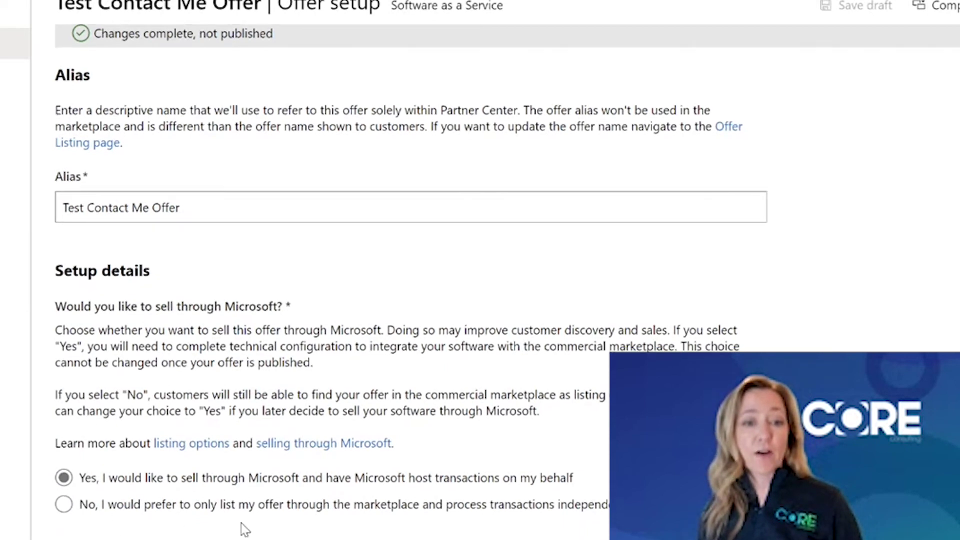
{"action": "left_click", "coordinate": [64, 408]}
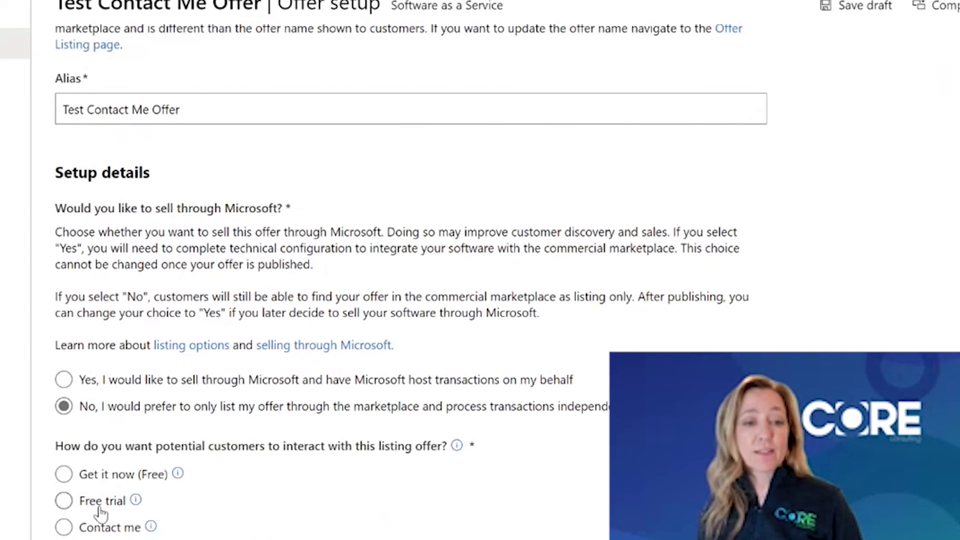
{"action": "scroll", "coordinate": [103, 529], "scroll_direction": "down", "scroll_amount": 1}
{"action": "left_click", "coordinate": [66, 508]}
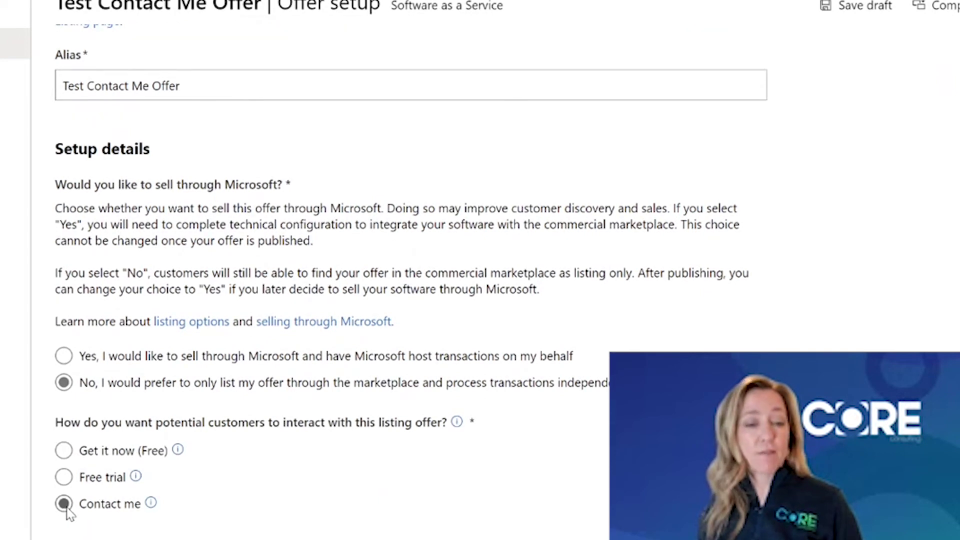
{"action": "scroll", "coordinate": [68, 508], "scroll_direction": "down", "scroll_amount": 3}
{"action": "scroll", "coordinate": [68, 508], "scroll_direction": "down", "scroll_amount": 3}
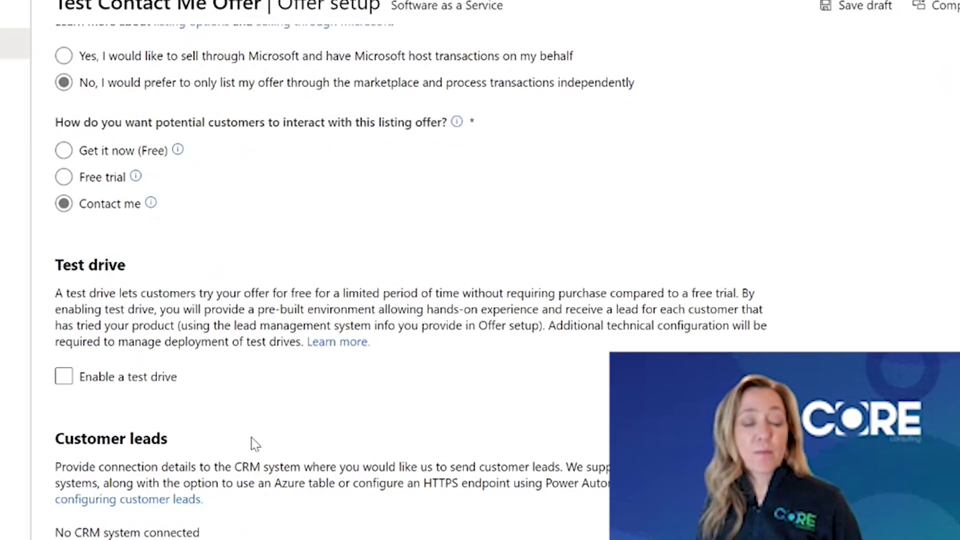
{"action": "scroll", "coordinate": [255, 445], "scroll_direction": "down", "scroll_amount": 1}
{"action": "scroll", "coordinate": [252, 438], "scroll_direction": "down", "scroll_amount": 3}
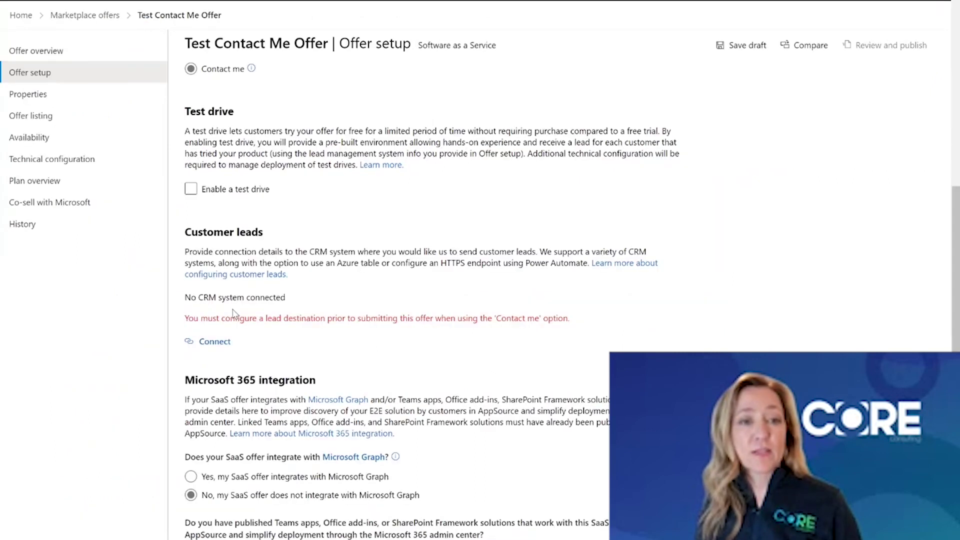
{"action": "scroll", "coordinate": [233, 314], "scroll_direction": "down", "scroll_amount": 1}
{"action": "scroll", "coordinate": [233, 313], "scroll_direction": "up", "scroll_amount": 5}
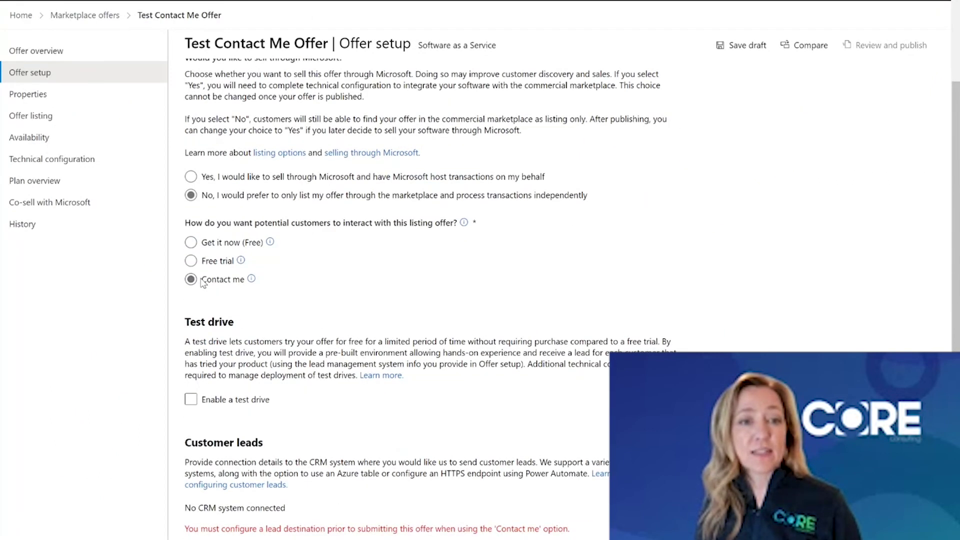
{"action": "scroll", "coordinate": [202, 283], "scroll_direction": "down", "scroll_amount": 8}
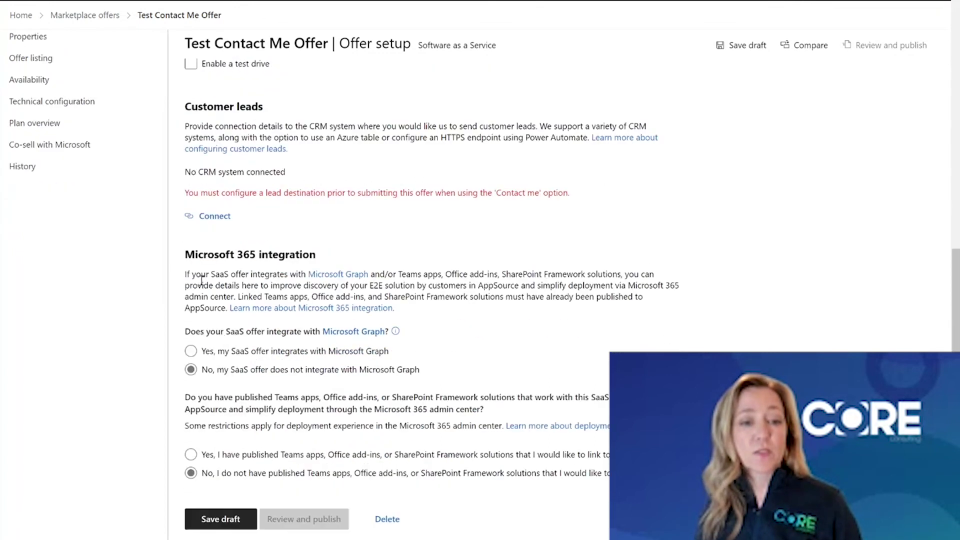
{"action": "left_click", "coordinate": [222, 528]}
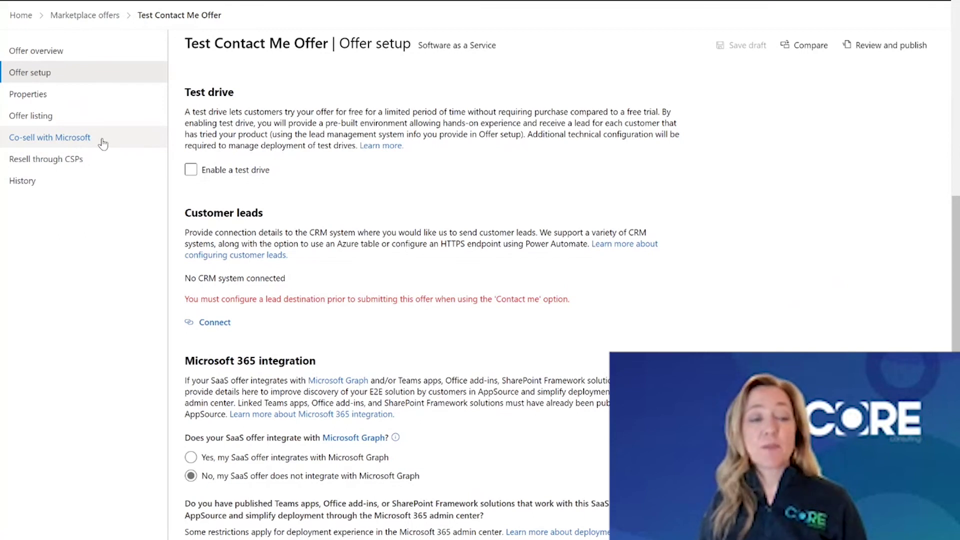
On Properties, set primary category Storage with Backup & Recovery and Enterprise Hybrid Storage subcategories
{"action": "left_click", "coordinate": [32, 99]}
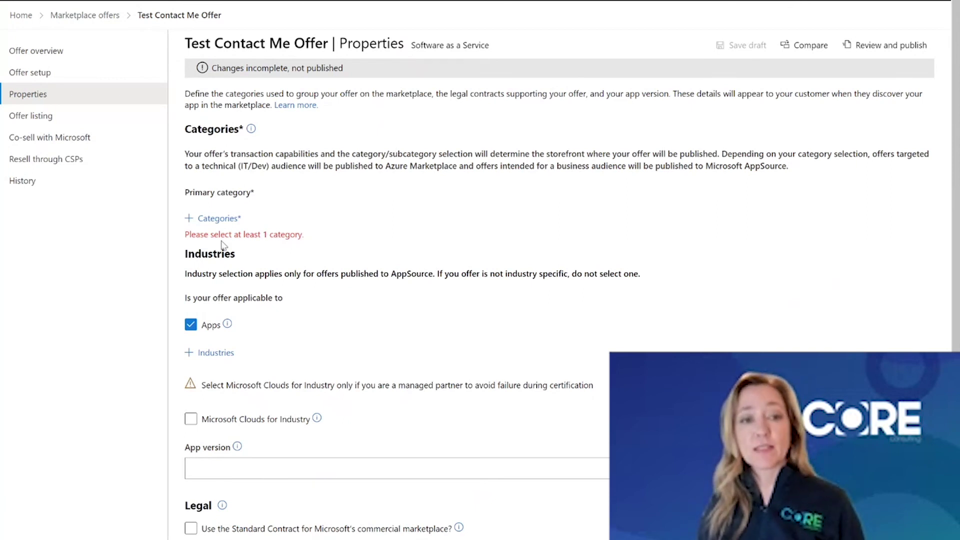
{"action": "left_click", "coordinate": [208, 220]}
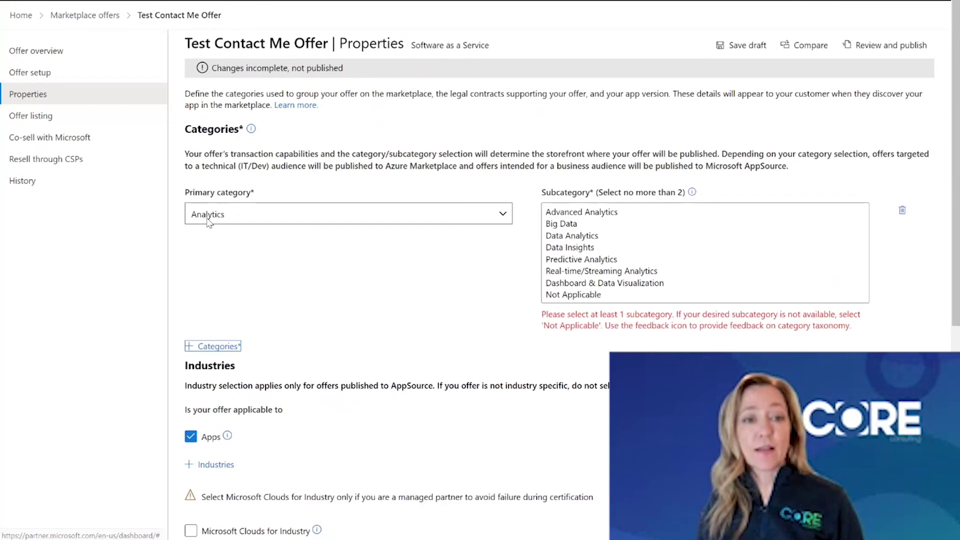
{"action": "left_click", "coordinate": [209, 220]}
{"action": "scroll", "coordinate": [230, 280], "scroll_direction": "down", "scroll_amount": 3}
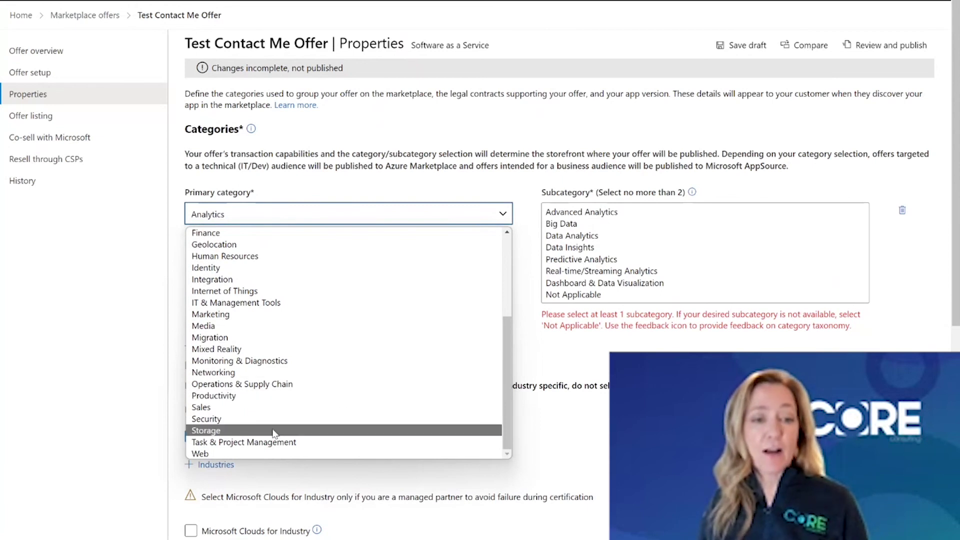
{"action": "left_click", "coordinate": [231, 432]}
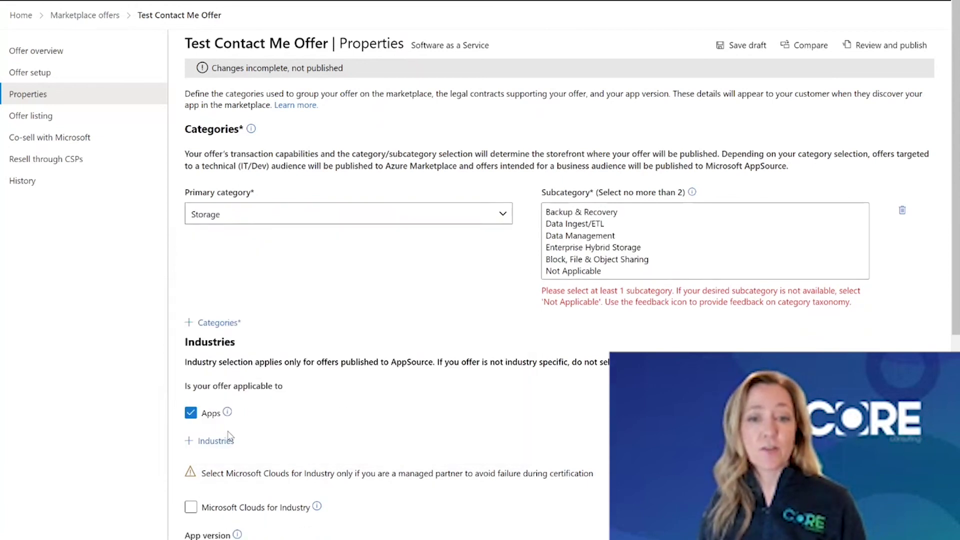
{"action": "left_click", "coordinate": [578, 212]}
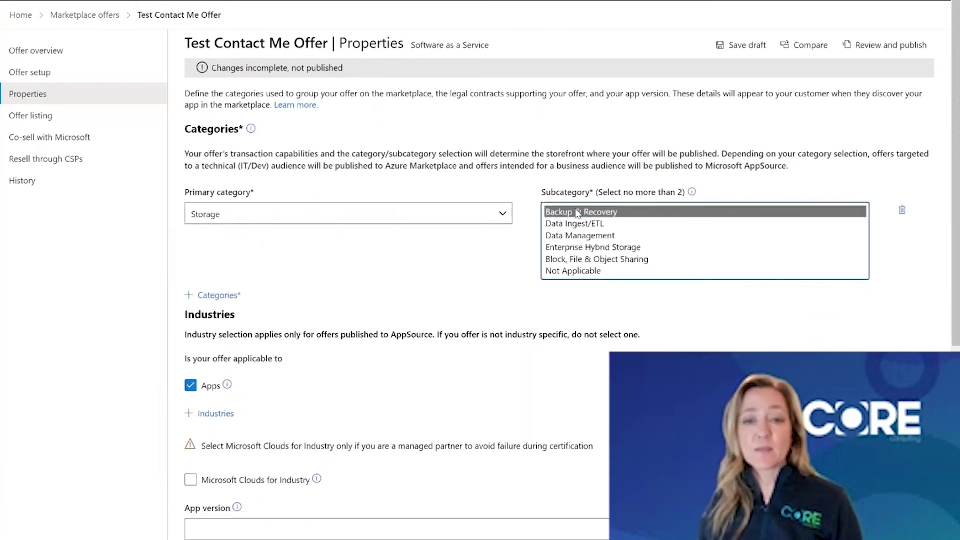
{"action": "left_click", "coordinate": [620, 248], "text": "ctrl"}
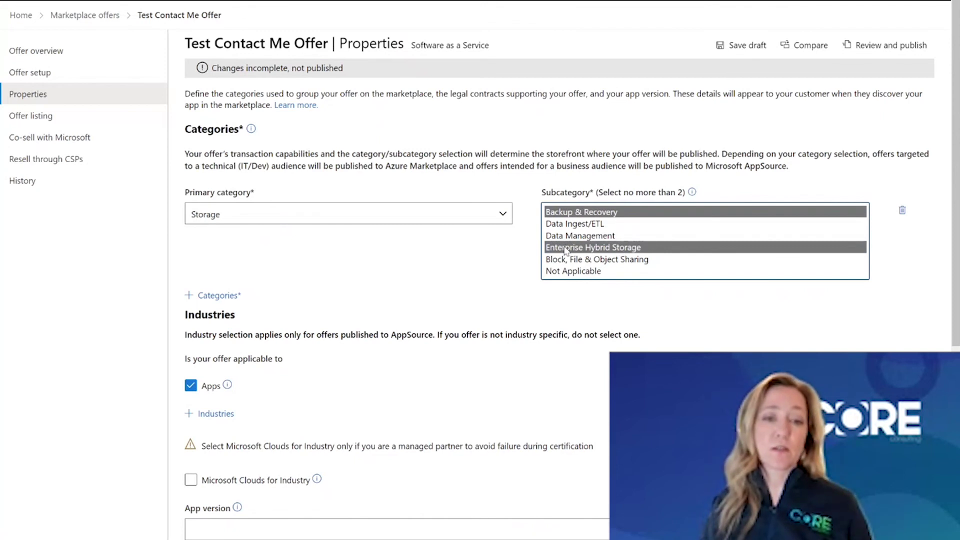
Save the Properties draft and go to the Offer listing page
{"action": "scroll", "coordinate": [381, 311], "scroll_direction": "down", "scroll_amount": 3}
{"action": "scroll", "coordinate": [379, 311], "scroll_direction": "down", "scroll_amount": 3}
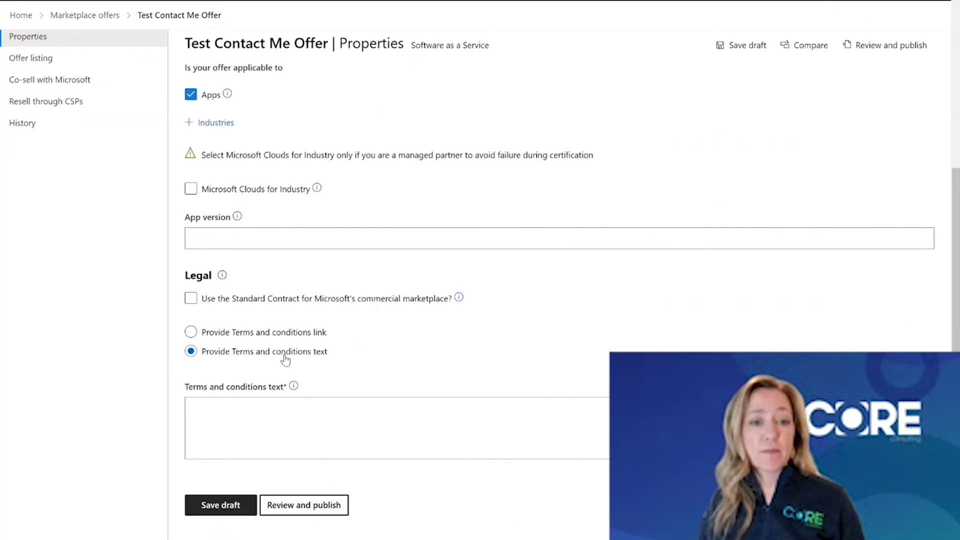
{"action": "left_click", "coordinate": [223, 410]}
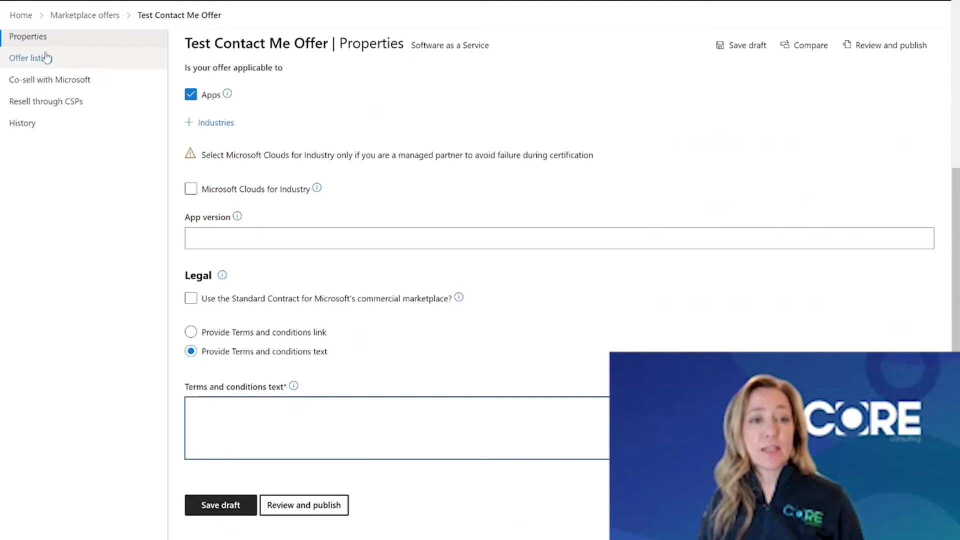
{"action": "left_click", "coordinate": [229, 513]}
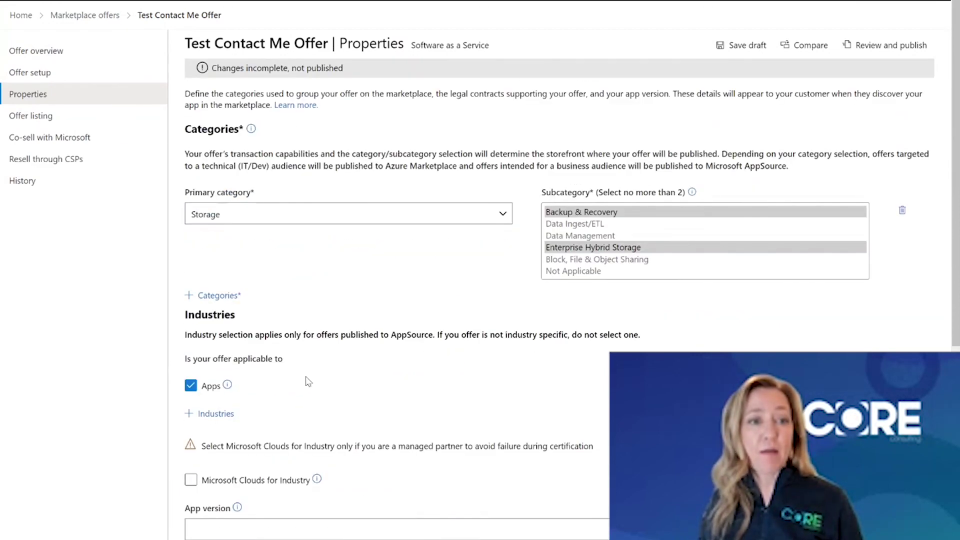
{"action": "left_click", "coordinate": [31, 121]}
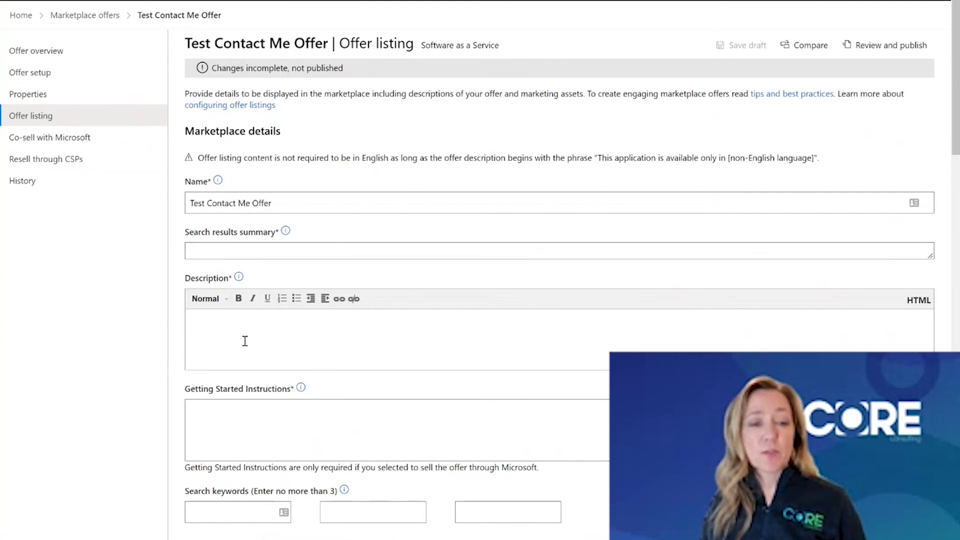
{"action": "scroll", "coordinate": [245, 341], "scroll_direction": "down", "scroll_amount": 10}
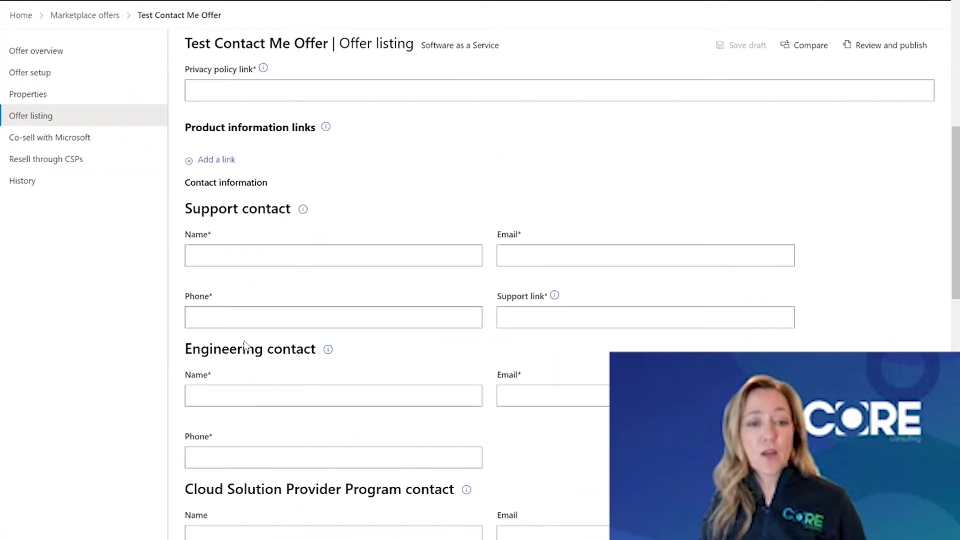
{"action": "scroll", "coordinate": [245, 345], "scroll_direction": "down", "scroll_amount": 6}
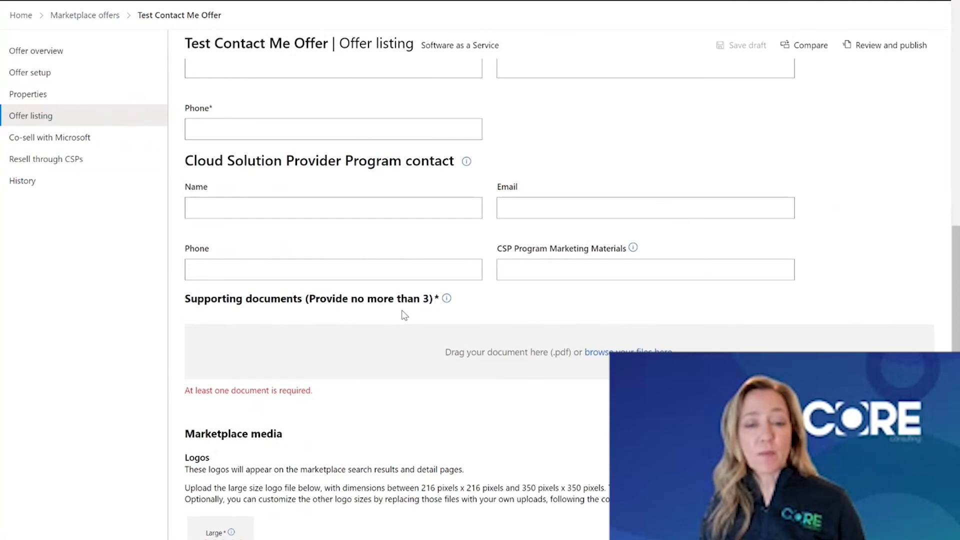
{"action": "mouse_move", "coordinate": [445, 301]}
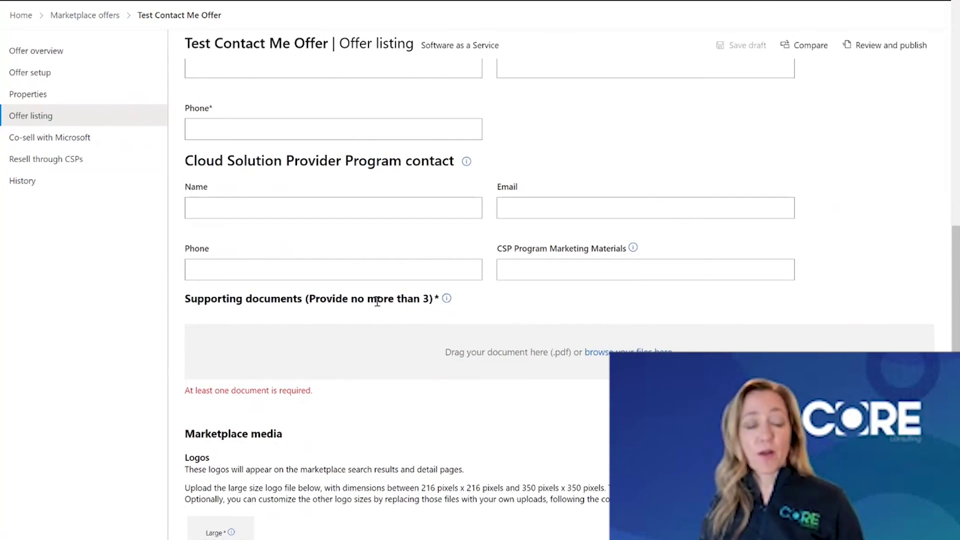
{"action": "scroll", "coordinate": [432, 340], "scroll_direction": "down", "scroll_amount": 5}
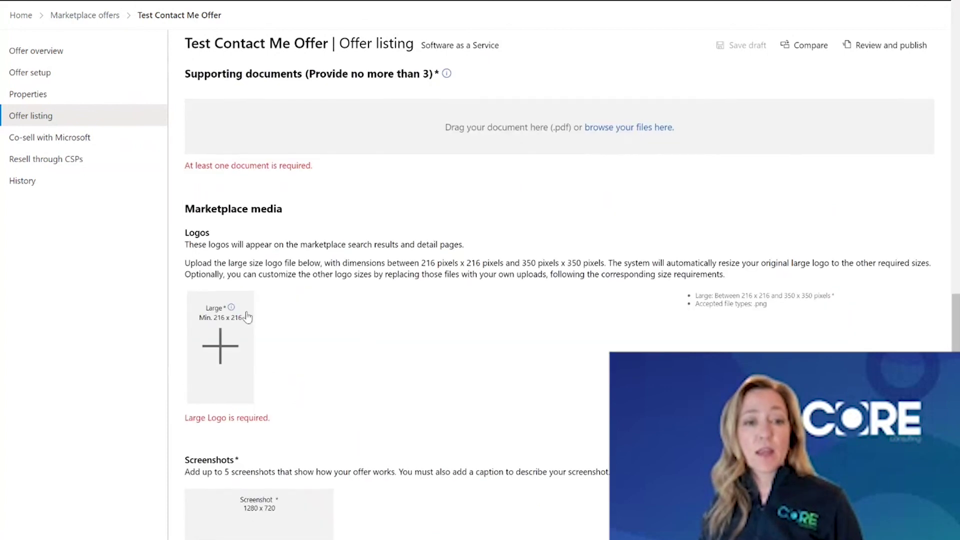
{"action": "scroll", "coordinate": [238, 378], "scroll_direction": "down", "scroll_amount": 5}
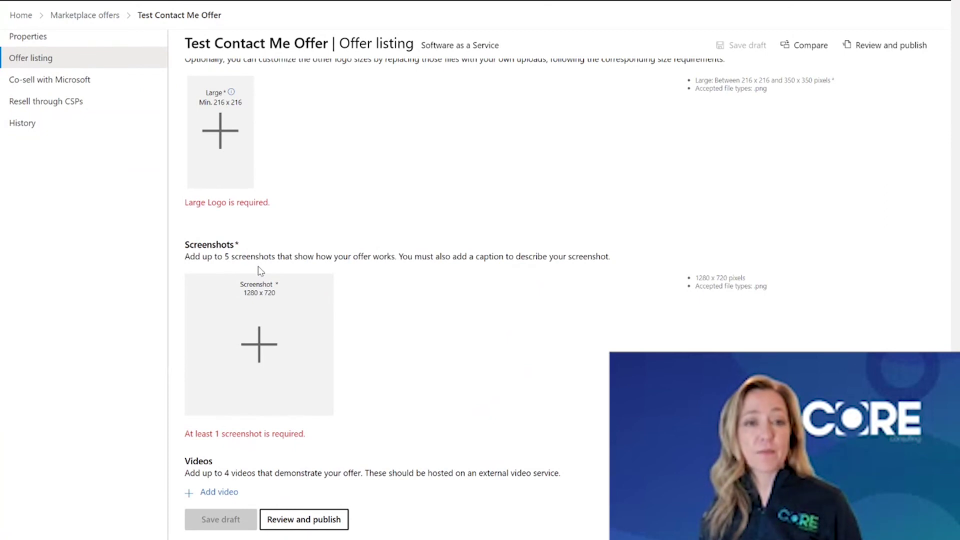
{"action": "scroll", "coordinate": [258, 271], "scroll_direction": "up", "scroll_amount": 12}
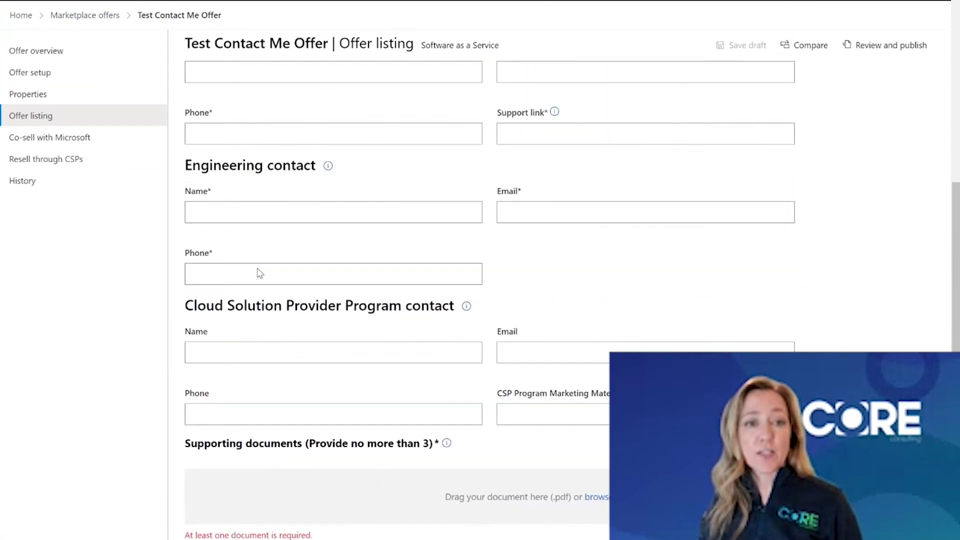
{"action": "scroll", "coordinate": [258, 273], "scroll_direction": "up", "scroll_amount": 4}
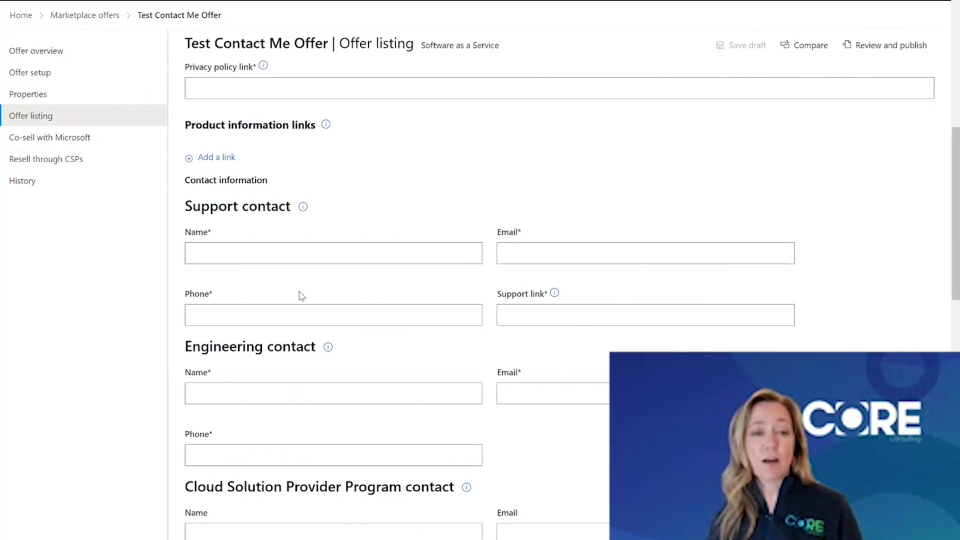
{"action": "scroll", "coordinate": [274, 334], "scroll_direction": "down", "scroll_amount": 3}
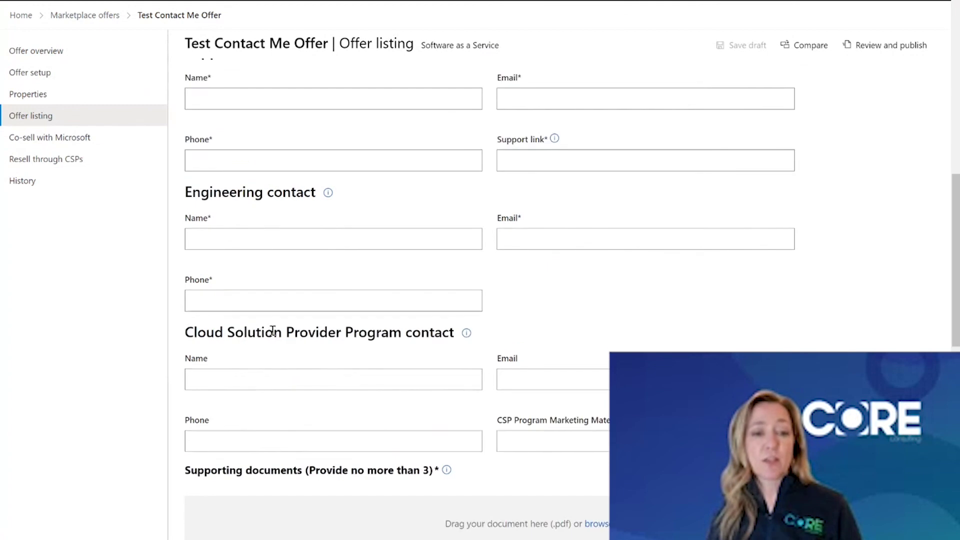
{"action": "scroll", "coordinate": [277, 332], "scroll_direction": "up", "scroll_amount": 4}
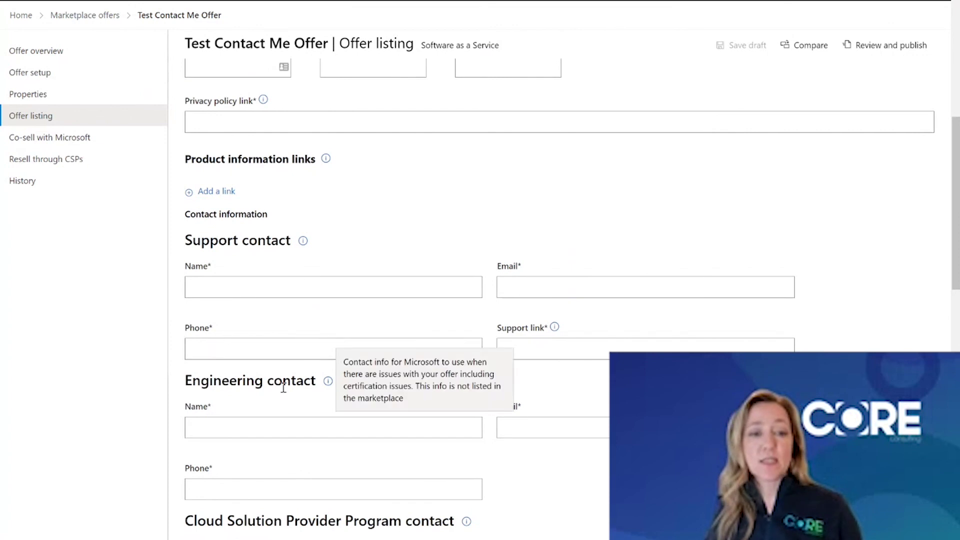
{"action": "scroll", "coordinate": [285, 401], "scroll_direction": "down", "scroll_amount": 3}
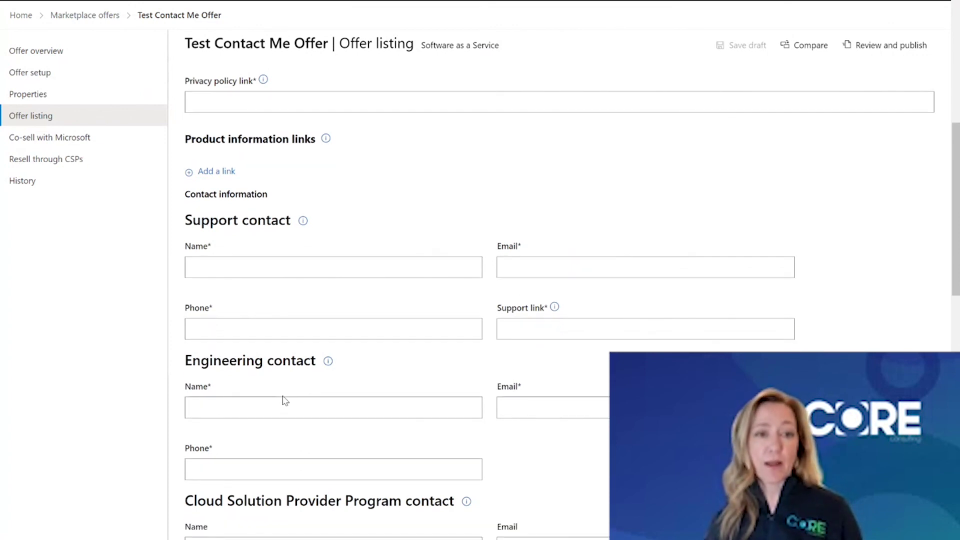
{"action": "scroll", "coordinate": [284, 398], "scroll_direction": "down", "scroll_amount": 6}
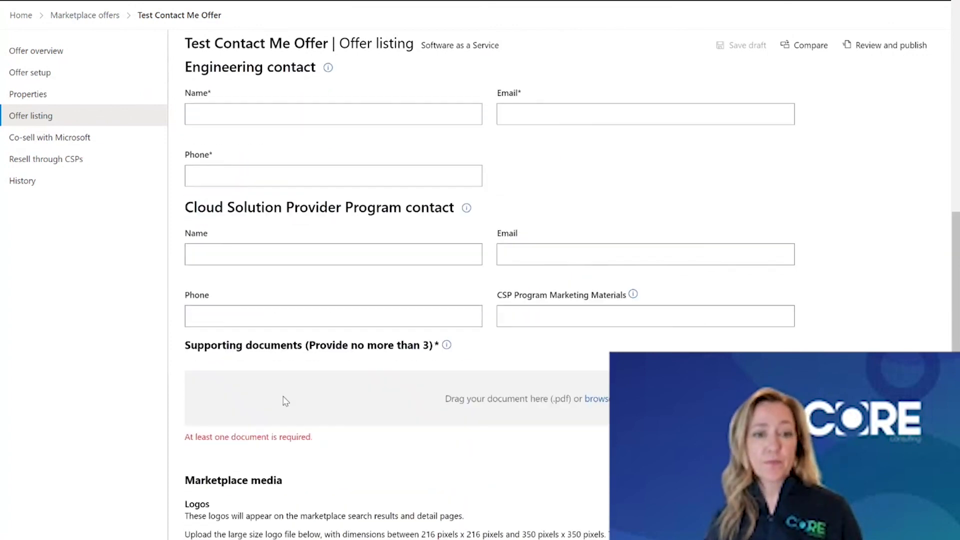
{"action": "scroll", "coordinate": [290, 403], "scroll_direction": "down", "scroll_amount": 5}
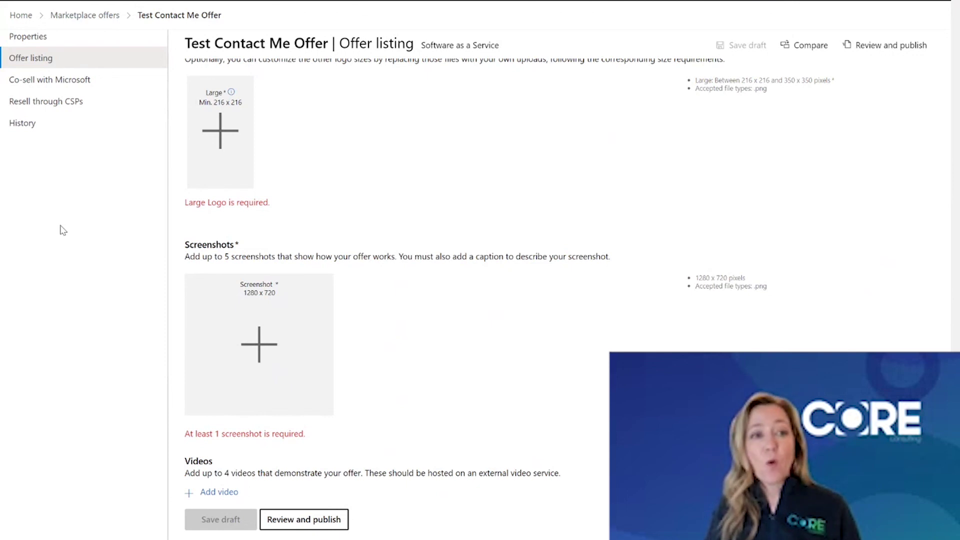
{"action": "scroll", "coordinate": [63, 149], "scroll_direction": "up", "scroll_amount": 4}
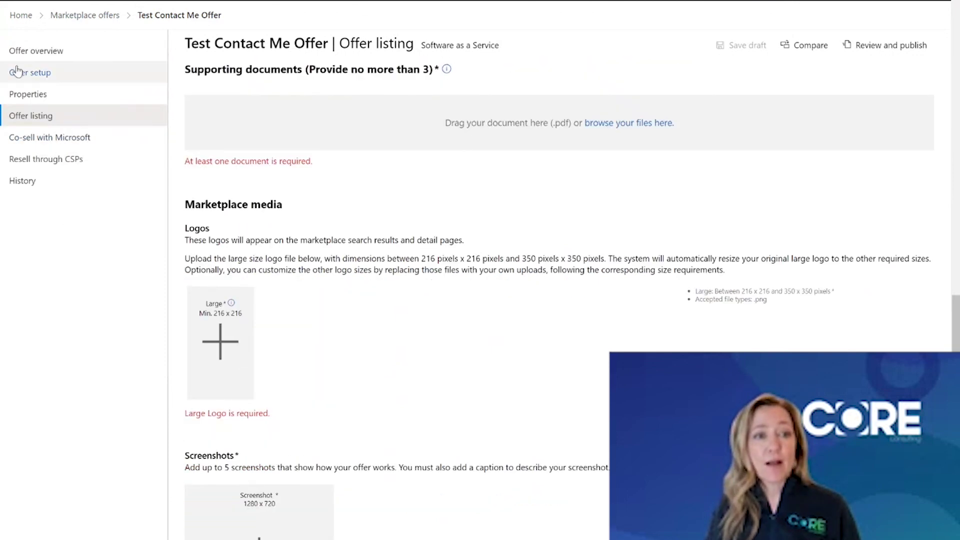